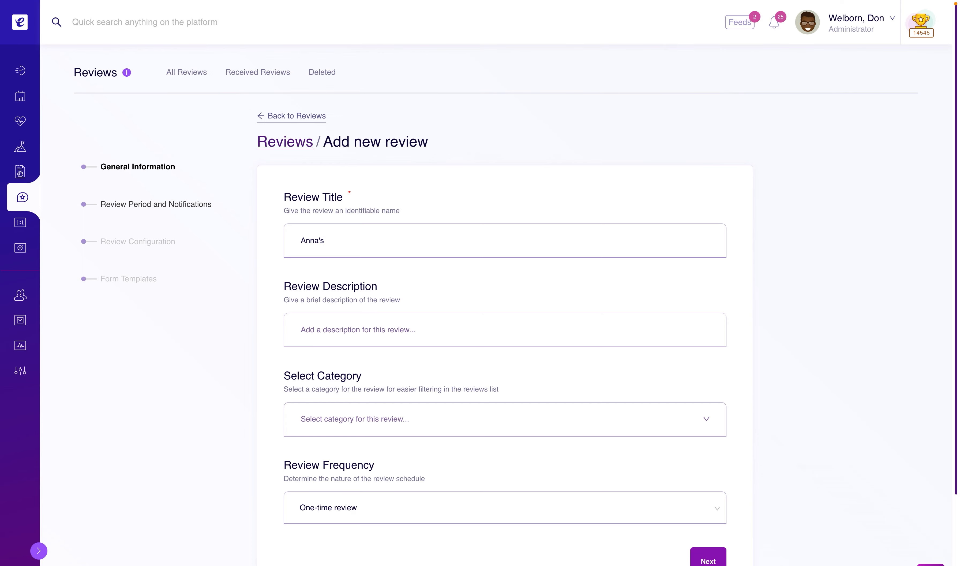
Examine the available review frequency options for the new review, leaving One-time review selected
scroll(626, 389, "down", 3)
left_click(626, 387)
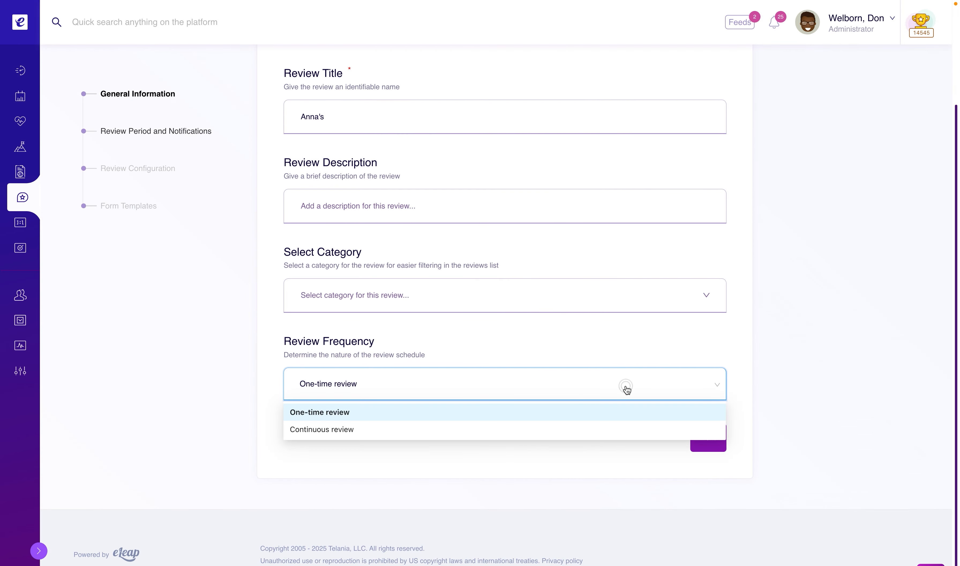
left_click(627, 387)
left_click(718, 385)
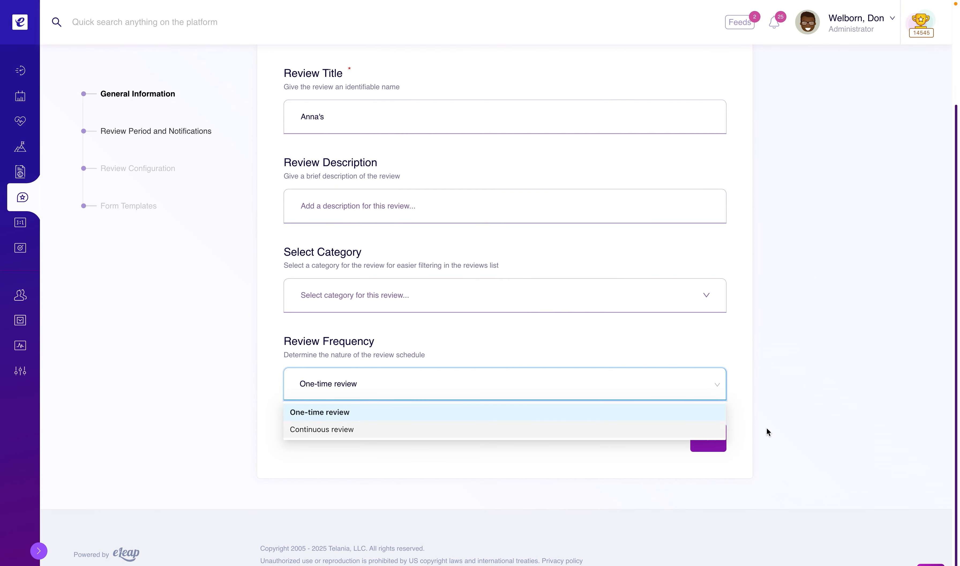
left_click(769, 429)
Continue to the review period settings, turn on the review start notification email, and proceed to the review configuration
left_click(718, 441)
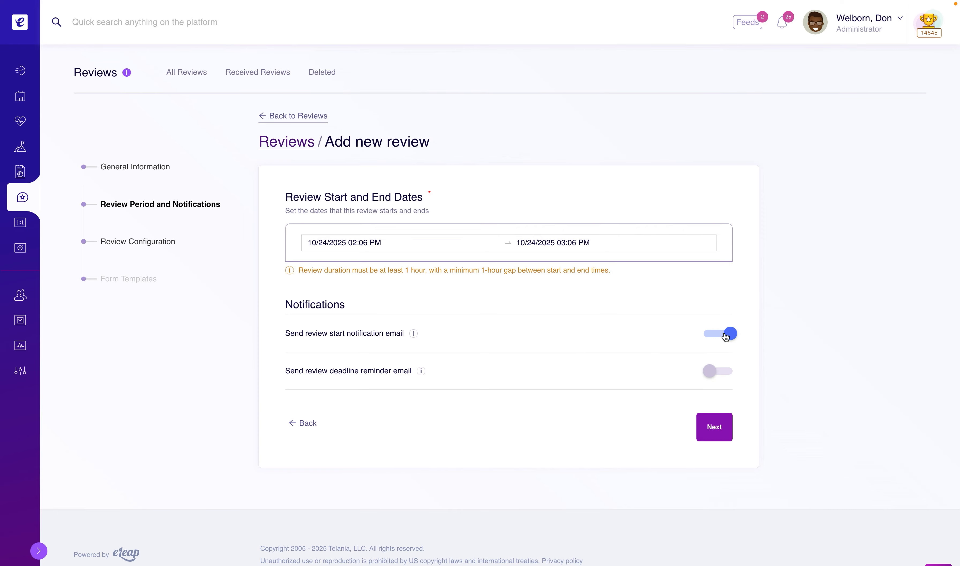
left_click(725, 334)
left_click(714, 430)
Set the review orientation to Team with Mint Congas as the participating team, and view the available review types
left_click(376, 239)
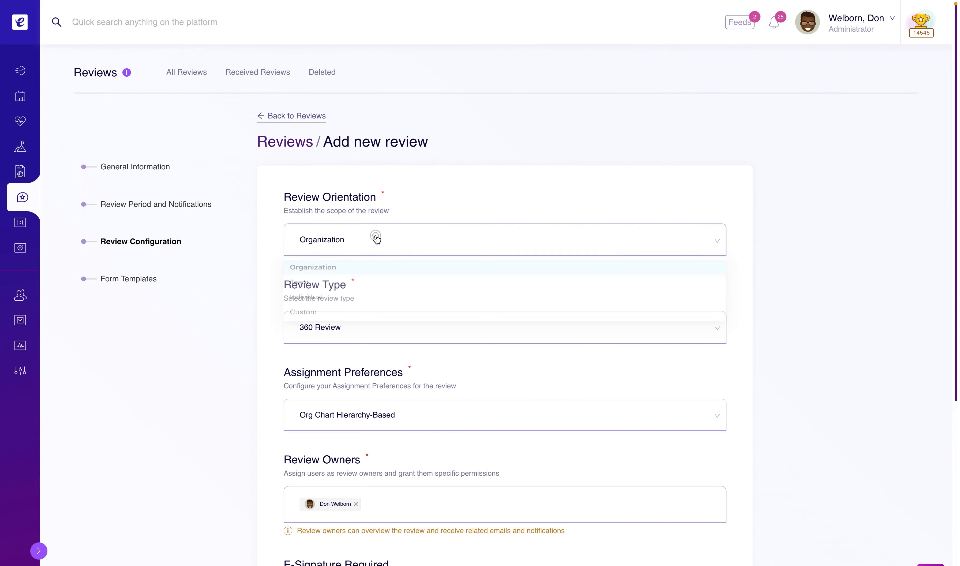
left_click(307, 286)
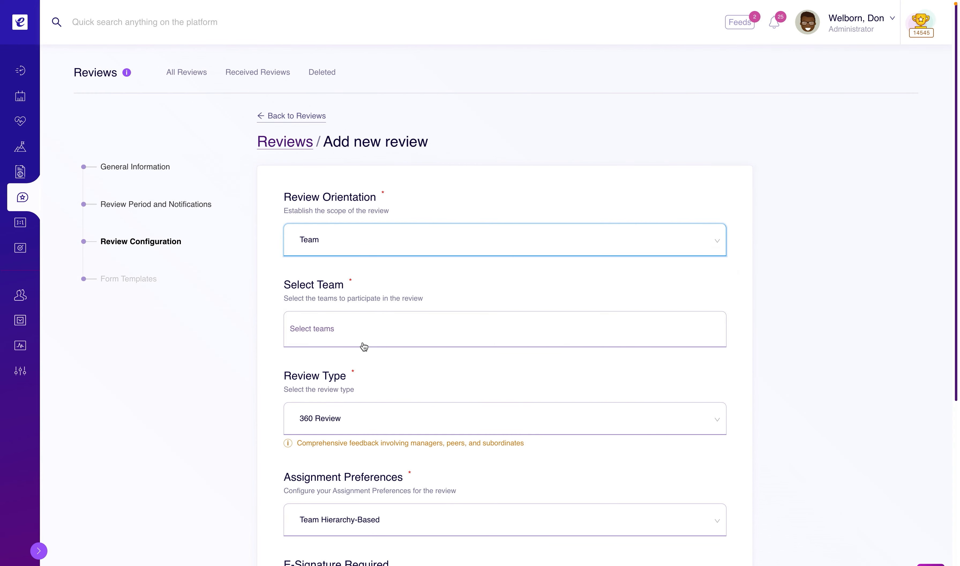
left_click(362, 331)
left_click(318, 376)
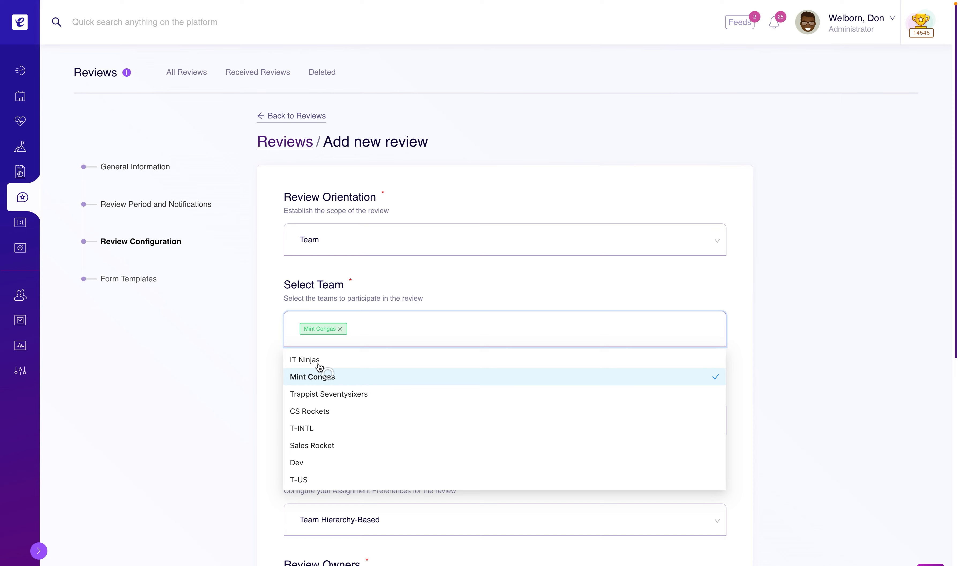
left_click(260, 443)
left_click(472, 426)
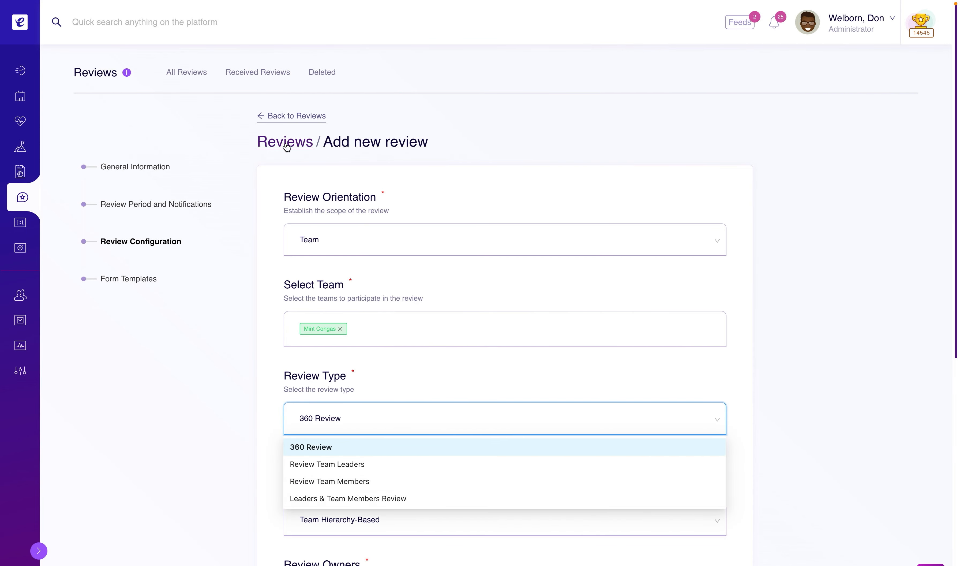
Change the review orientation to Individual and select a user as the individual under review
left_click(344, 240)
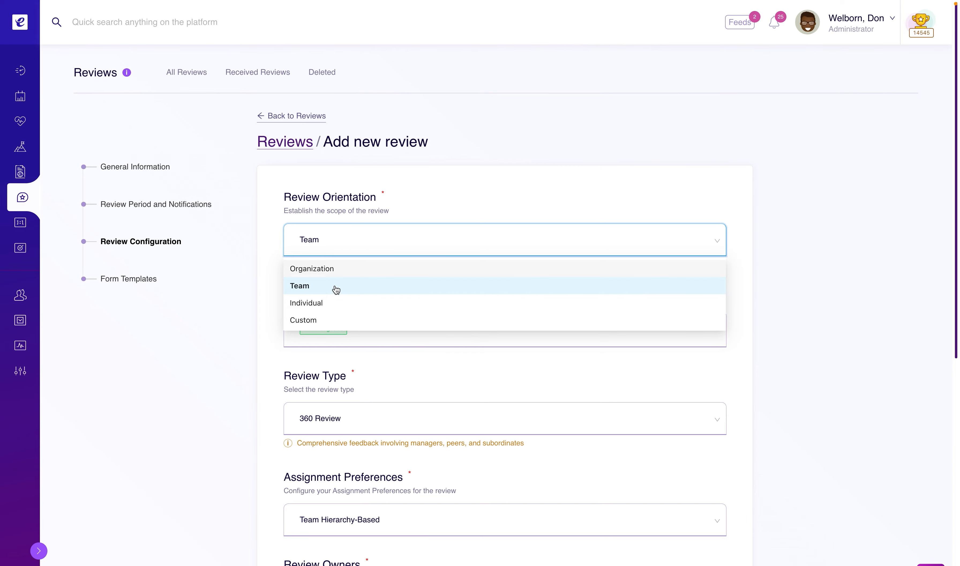
left_click(328, 306)
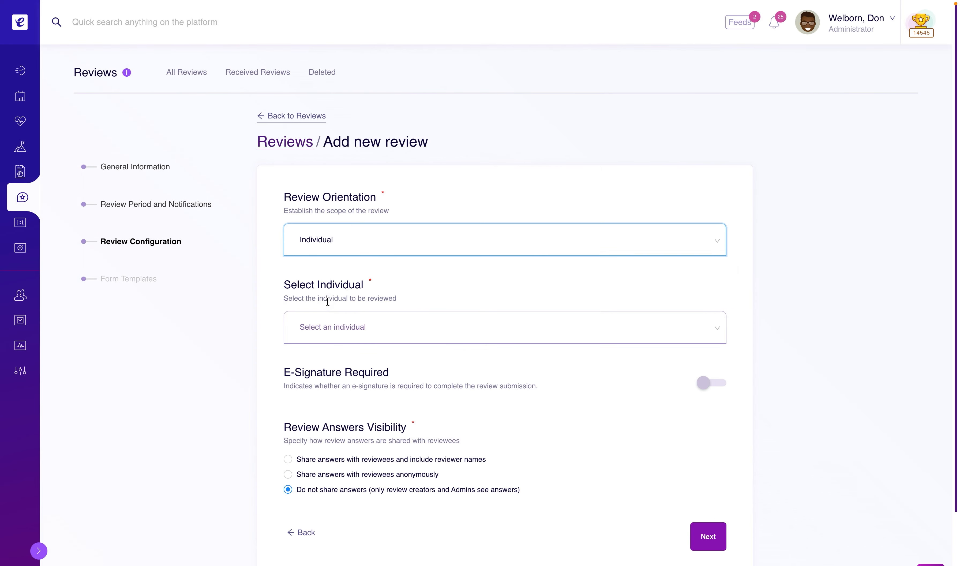
left_click(351, 330)
left_click(333, 397)
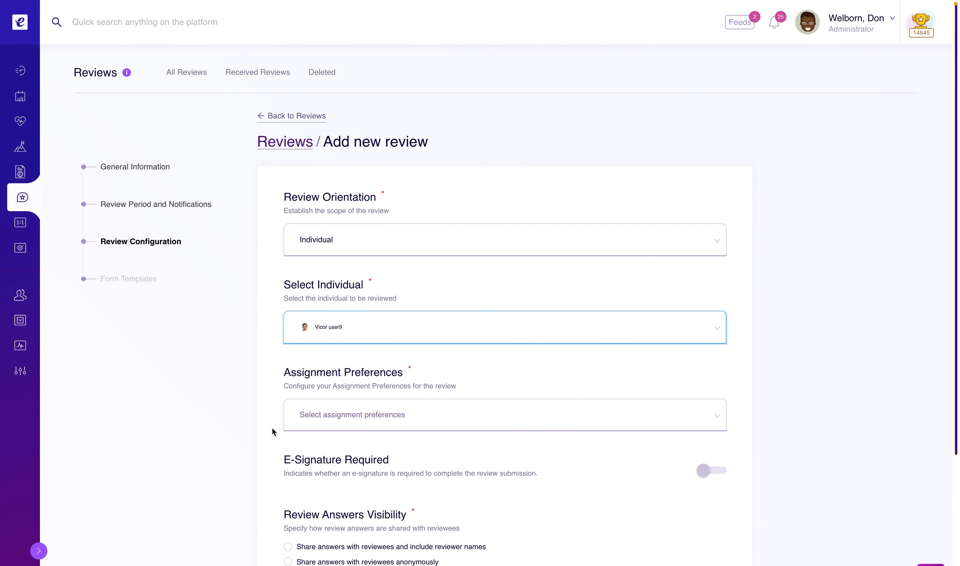
Set the assignment preferences to Team Hierarchy-Based and the review type to Colleague and Manager Review
left_click(325, 429)
left_click(326, 441)
scroll(277, 440, "down", 1)
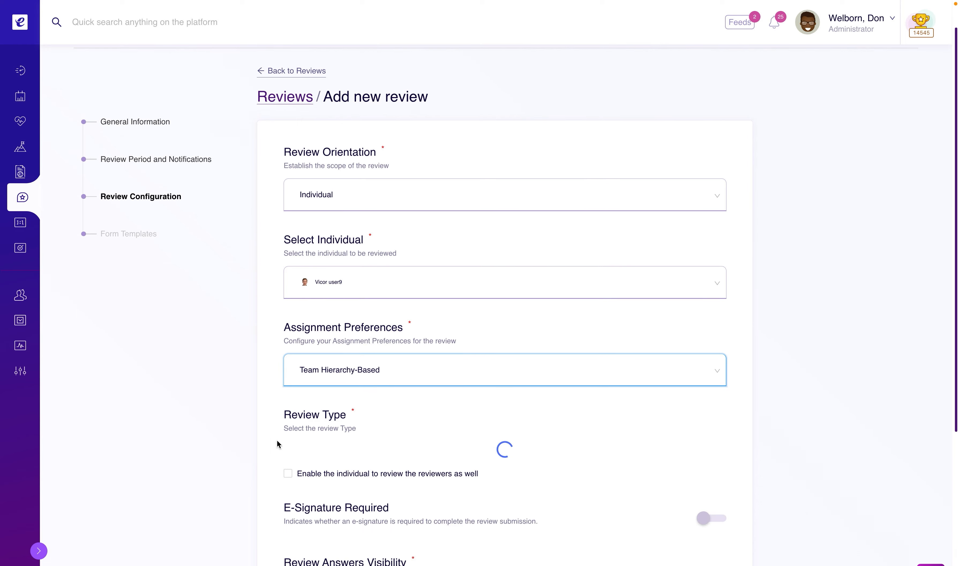
scroll(277, 440, "down", 2)
left_click(369, 360)
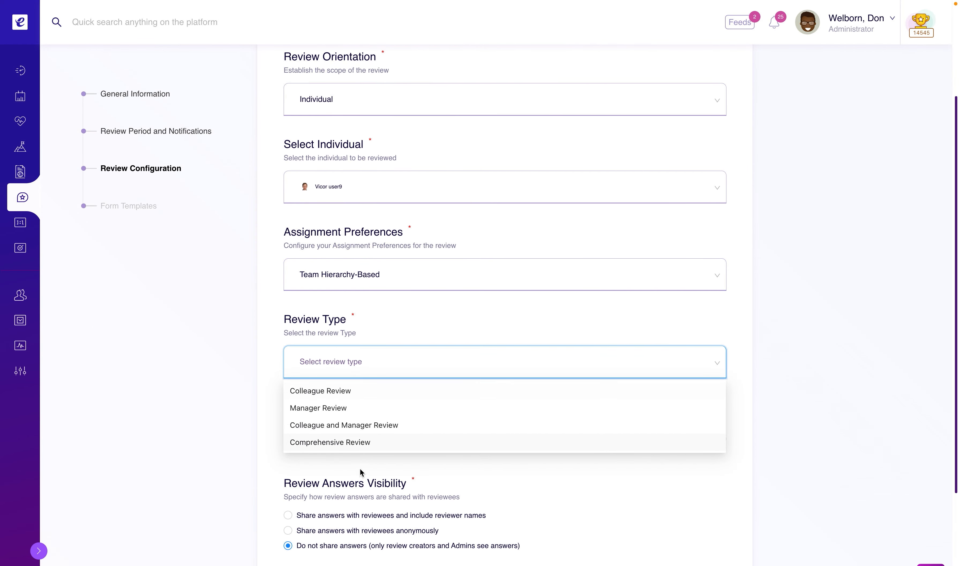
left_click(335, 425)
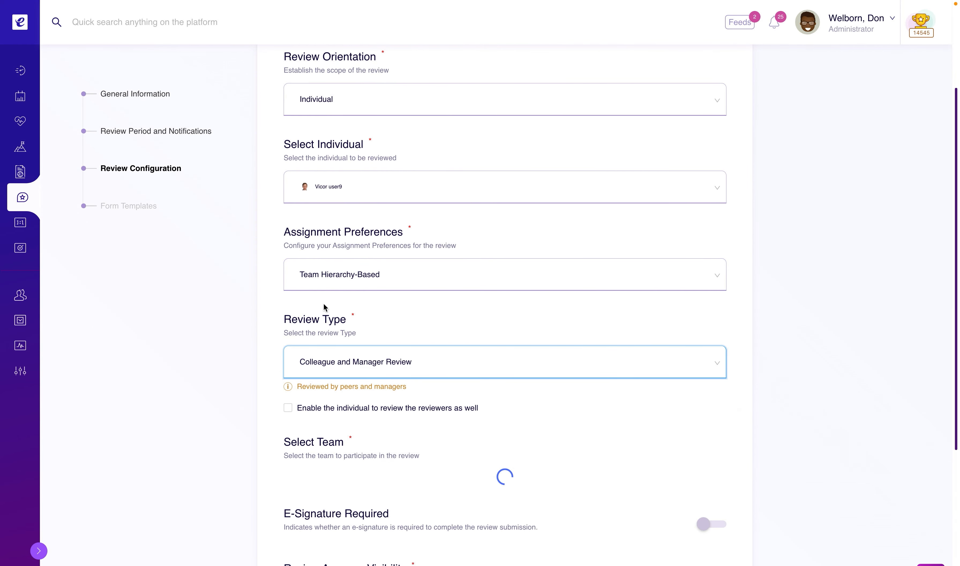
Set the review orientation to Custom
scroll(318, 332, "up", 4)
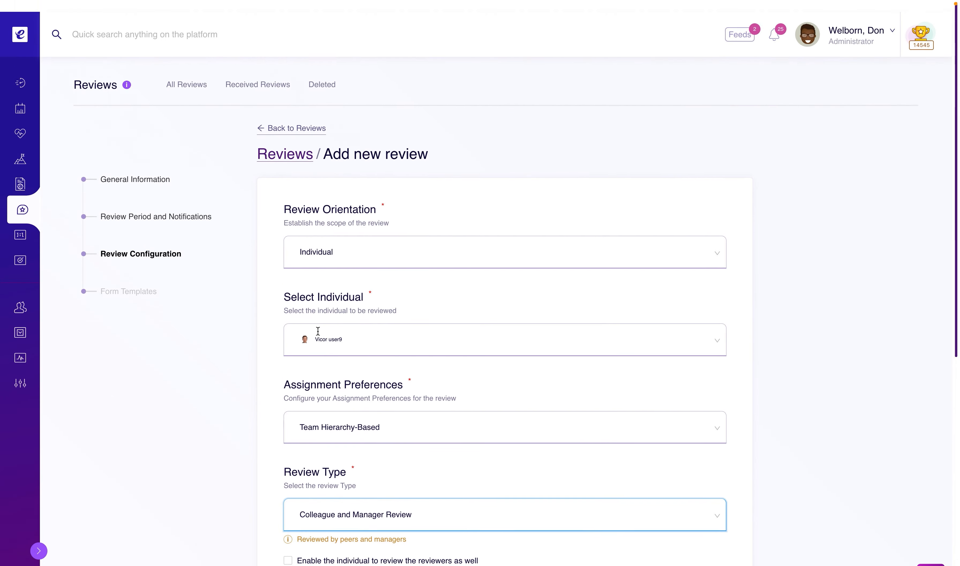
left_click(337, 245)
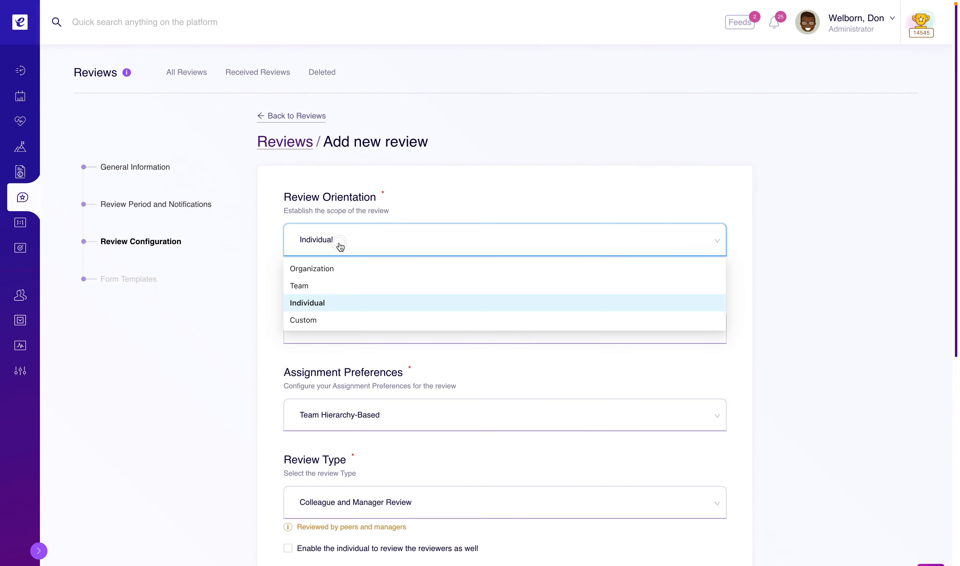
left_click(307, 321)
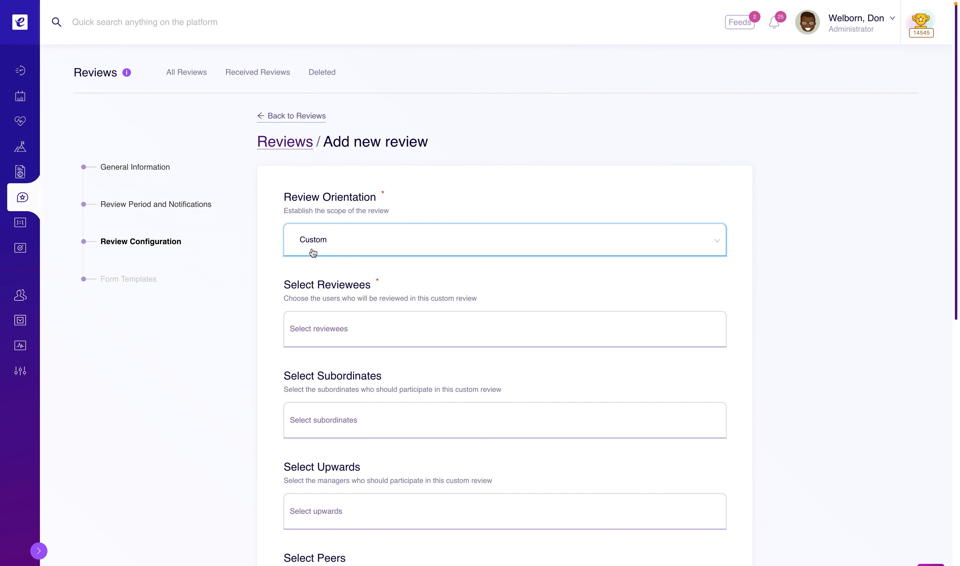
Select one user as the reviewee of the custom review
left_click(331, 328)
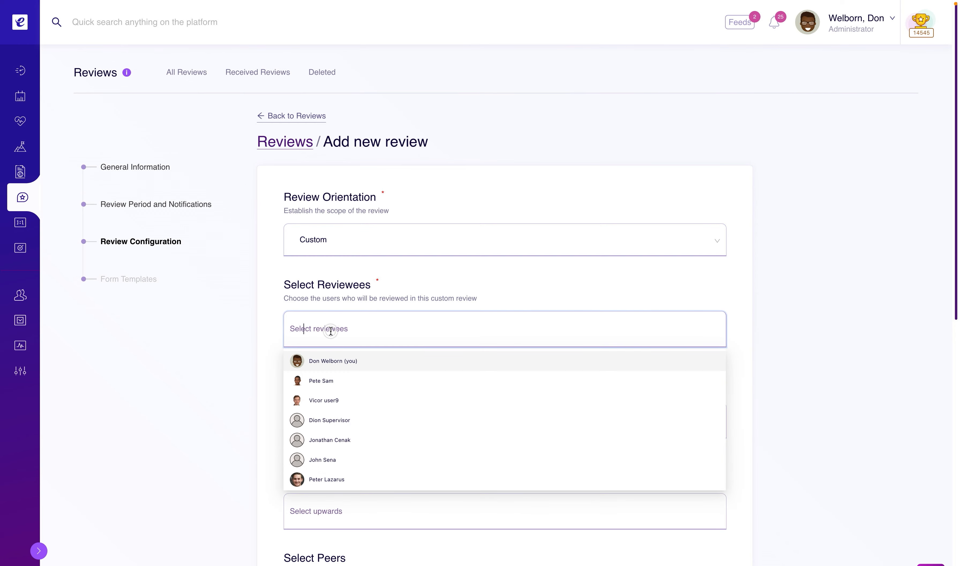
scroll(353, 475, "down", 3)
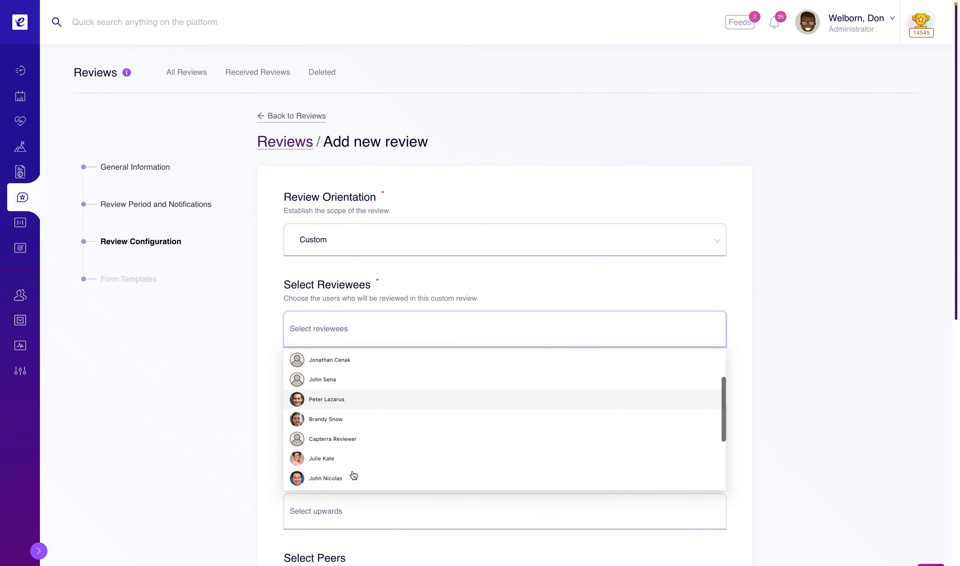
left_click(336, 408)
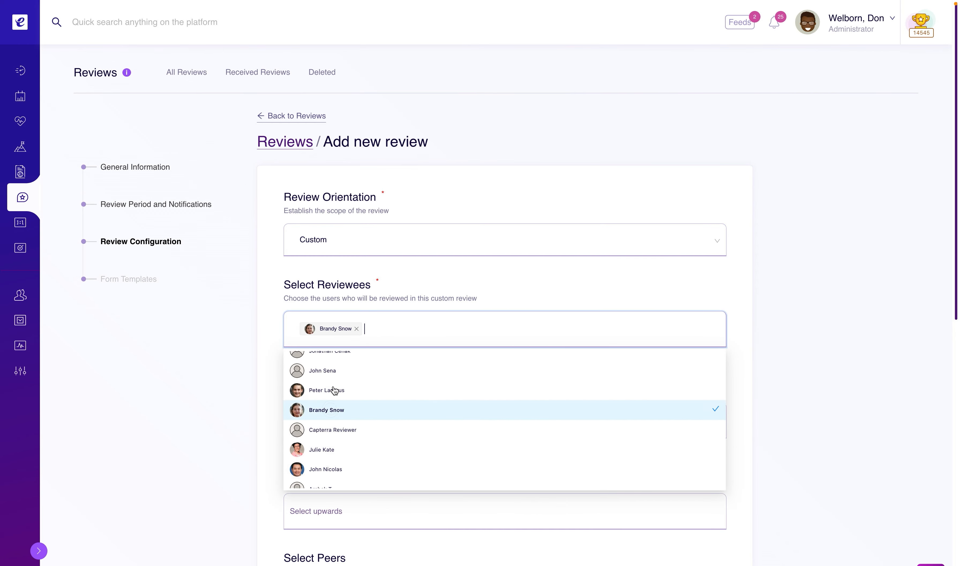
left_click(243, 366)
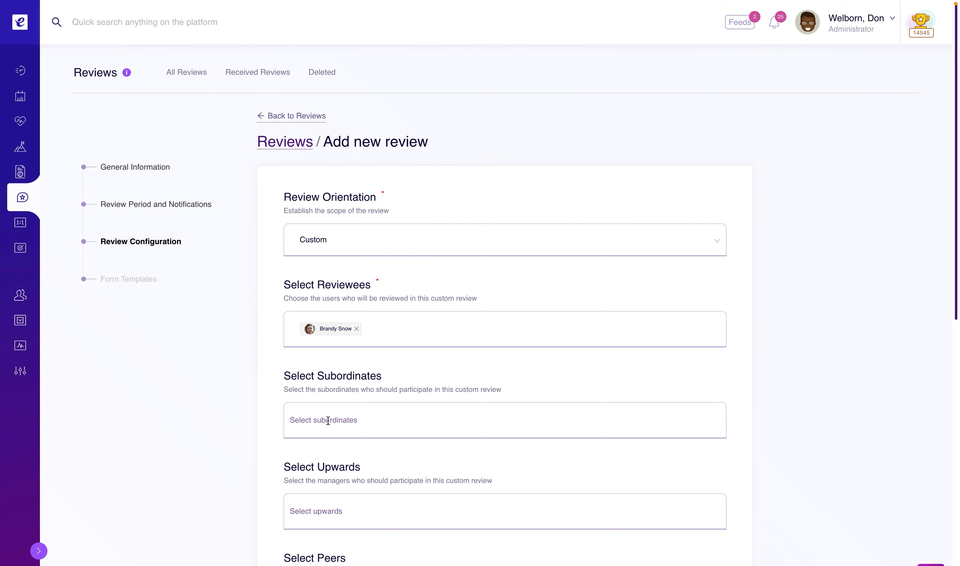
Select three users as the subordinates participating in the custom review
scroll(328, 420, "down", 2)
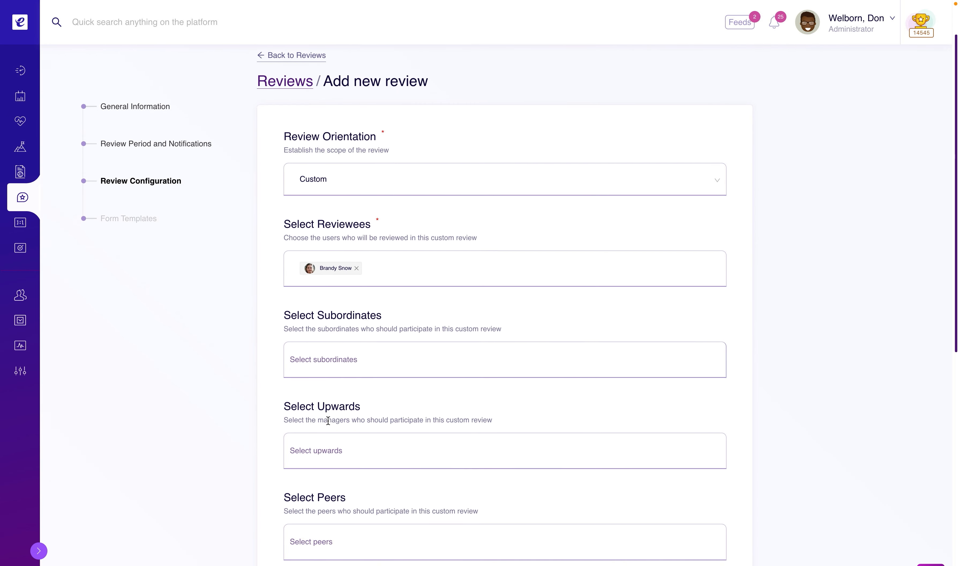
left_click(345, 349)
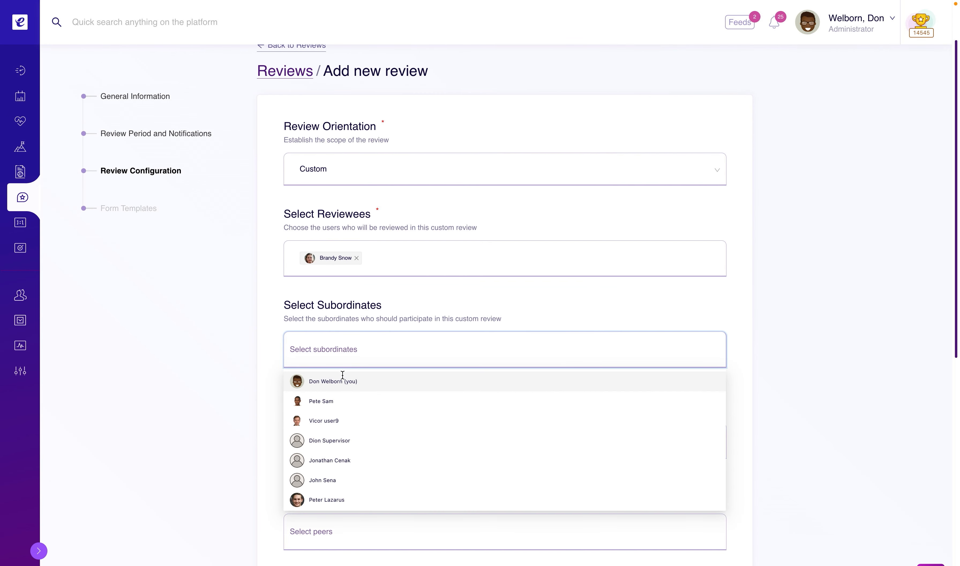
left_click(335, 463)
left_click(333, 481)
left_click(345, 499)
left_click(221, 402)
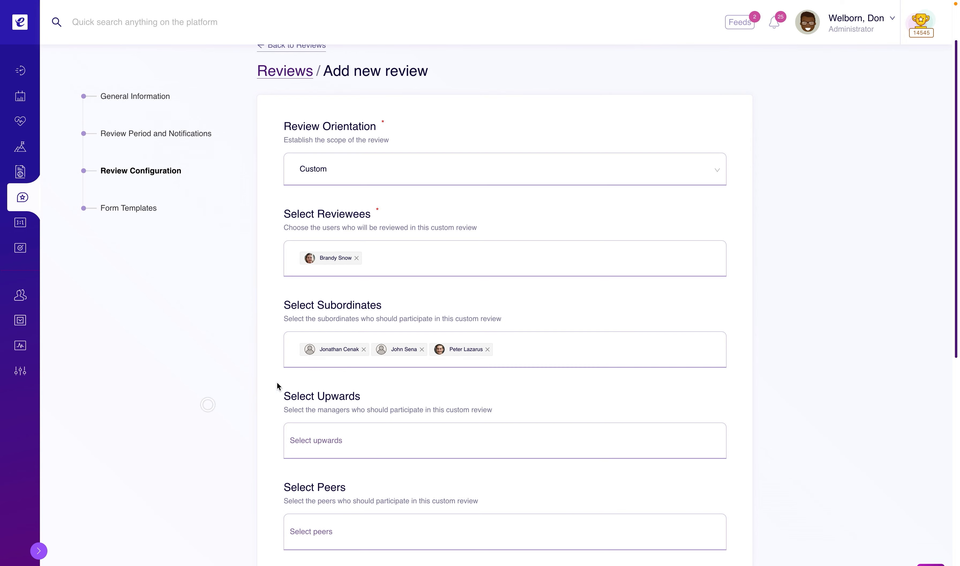
Select four users as the upward reviewers (managers) participating in the custom review
scroll(224, 376, "down", 4)
left_click(373, 294)
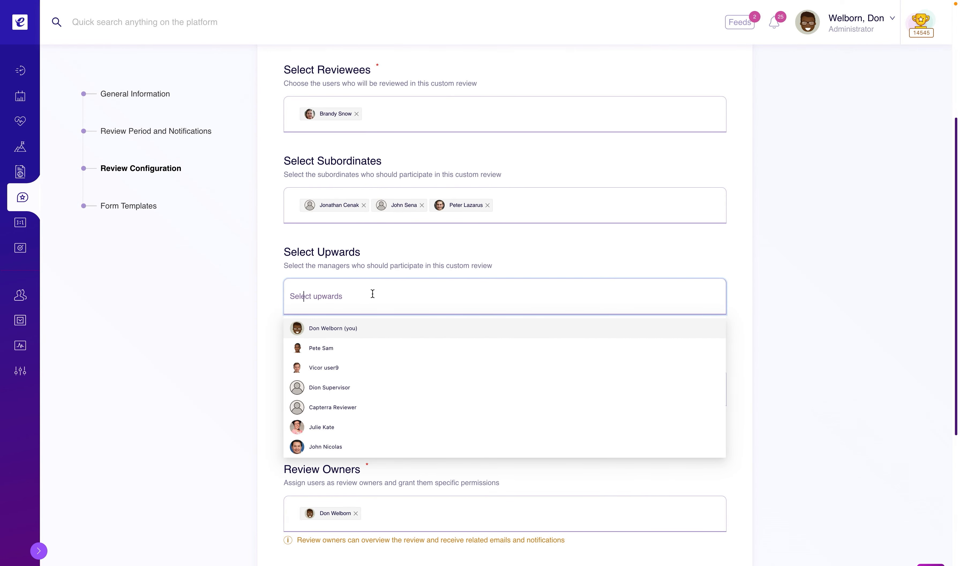
left_click(343, 374)
left_click(352, 408)
left_click(331, 446)
left_click(324, 427)
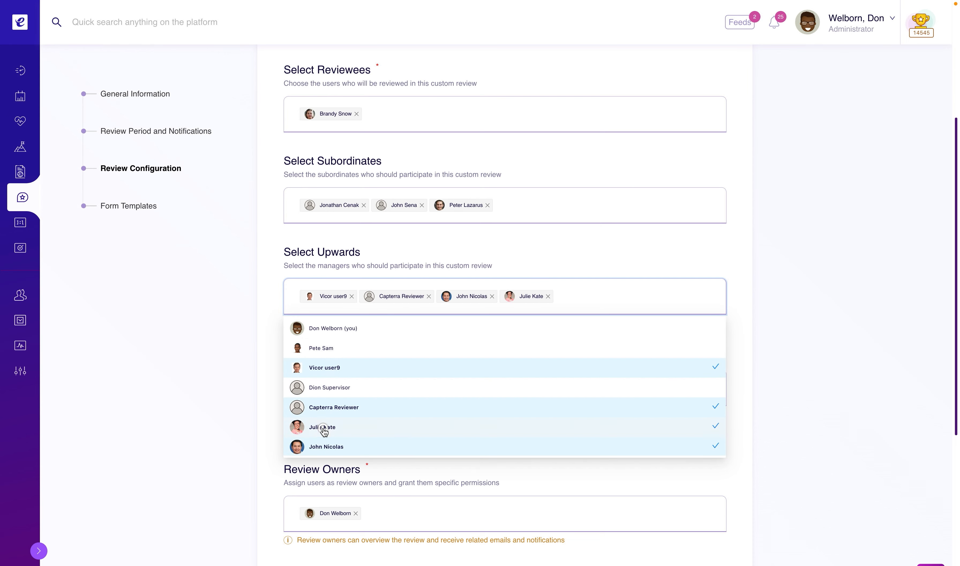
left_click(217, 388)
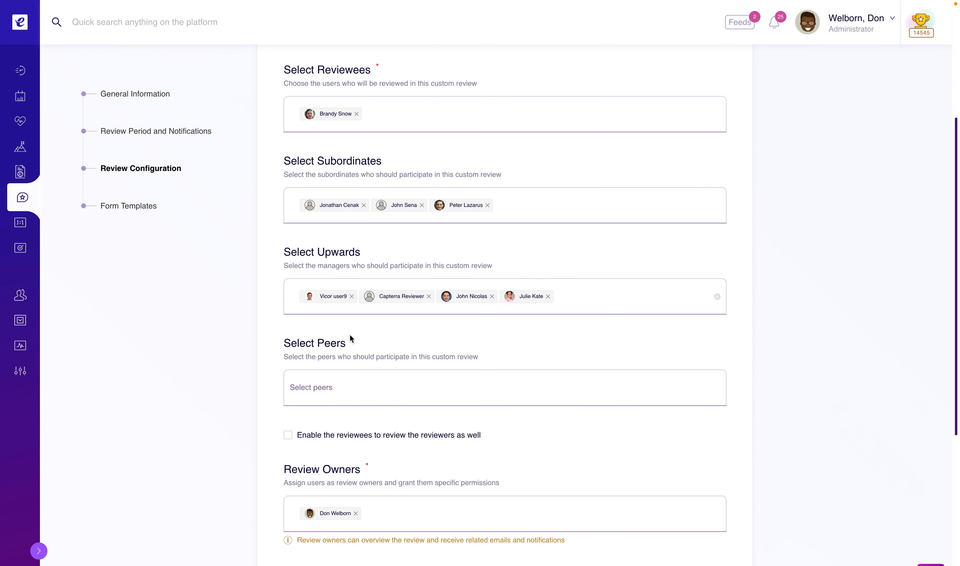
Select five users as the peers participating in the custom review
left_click(336, 395)
scroll(370, 519, "down", 1)
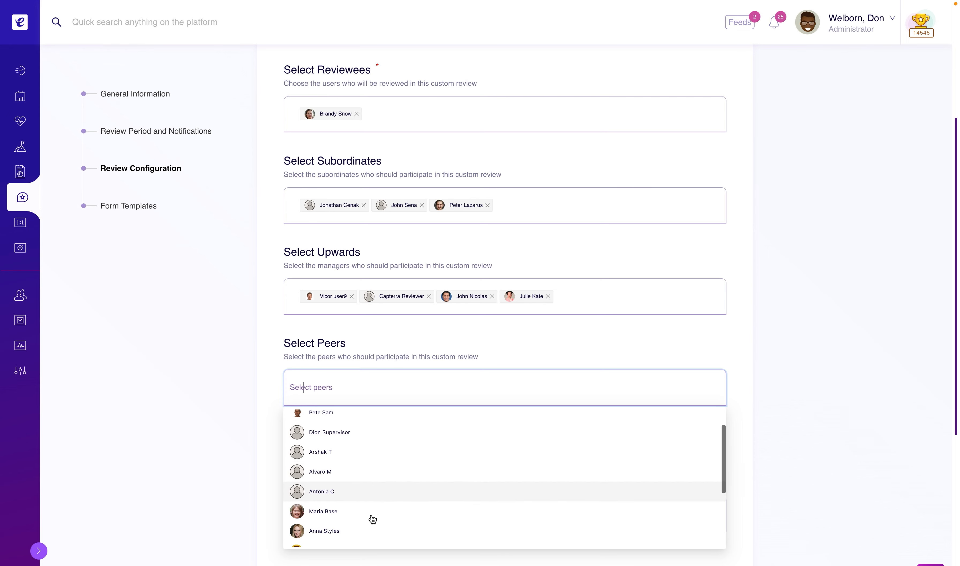
left_click(350, 469)
left_click(347, 492)
left_click(343, 511)
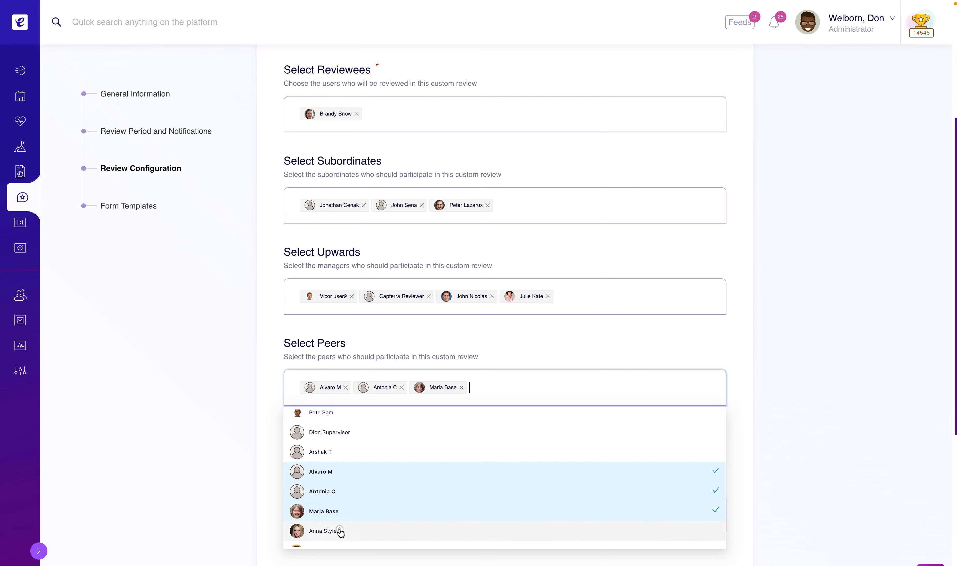
left_click(338, 530)
scroll(369, 501, "down", 3)
left_click(342, 466)
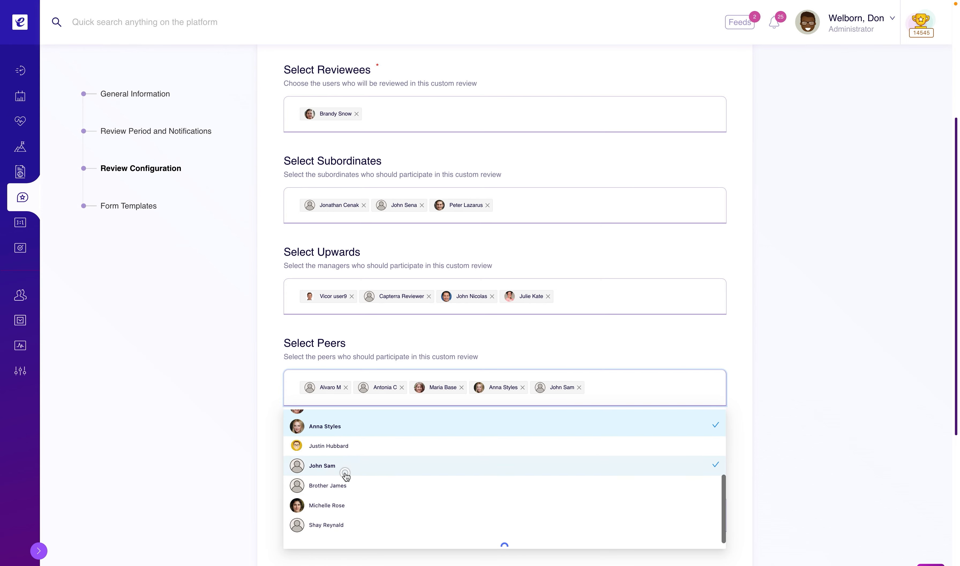
left_click(254, 427)
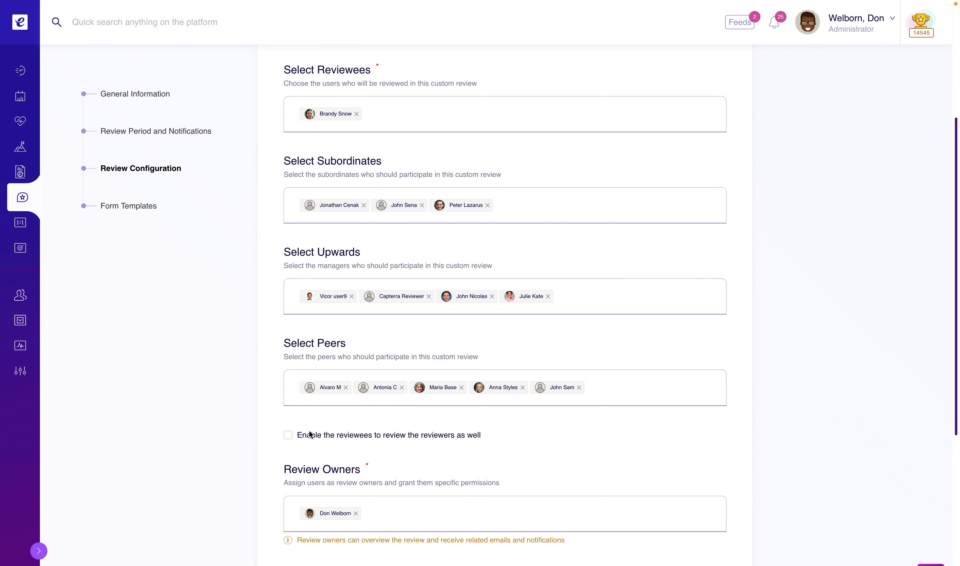
Enable the option for reviewees to review the reviewers as well, and disable it again
left_click(289, 436)
left_click(289, 437)
Add another user as review owner and remove the administrator from the review owners
scroll(390, 251, "down", 5)
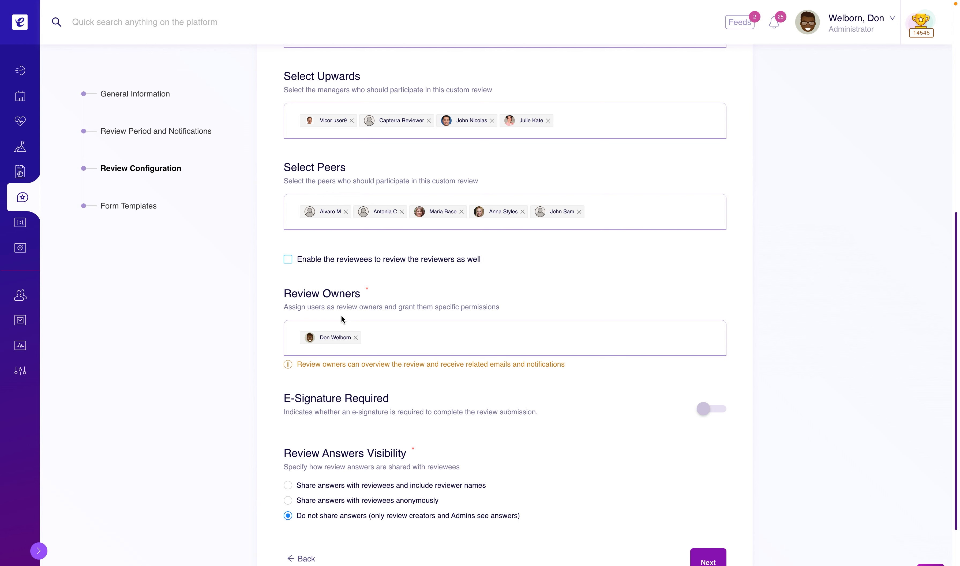
left_click(390, 337)
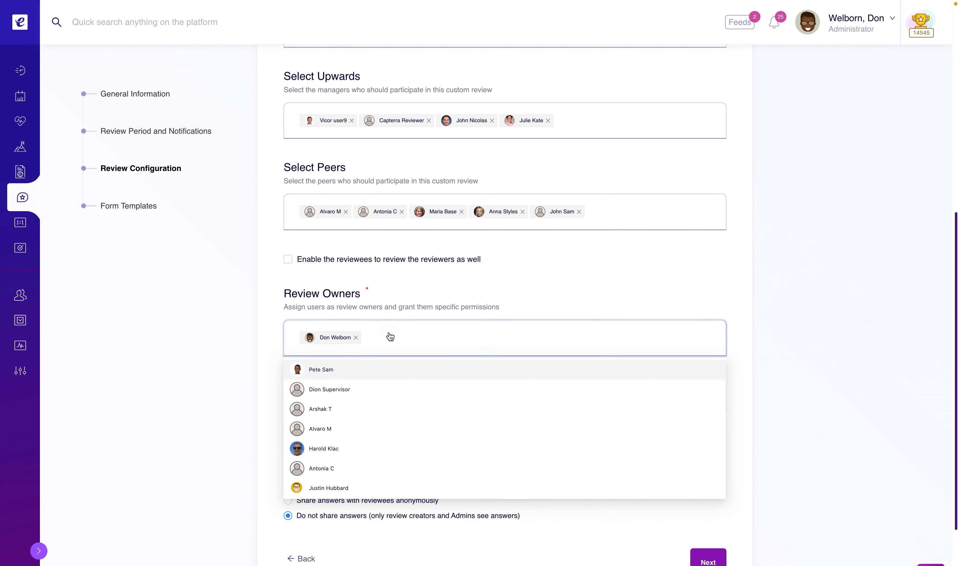
left_click(335, 450)
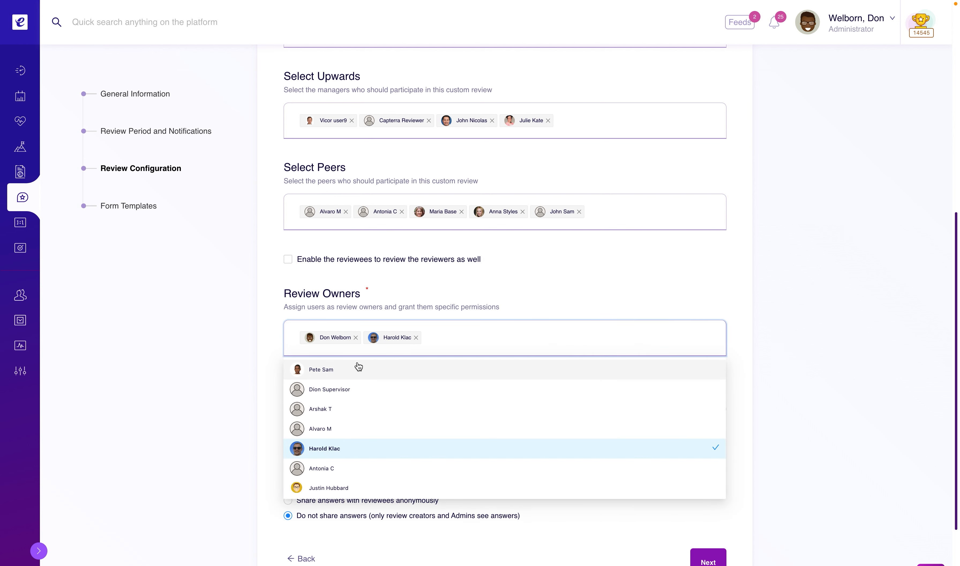
left_click(457, 336)
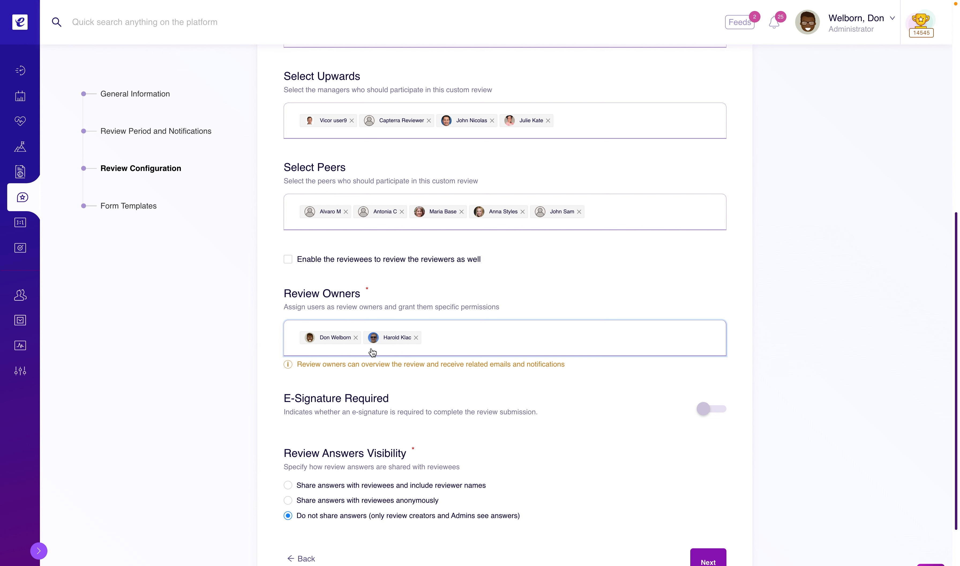
left_click(356, 338)
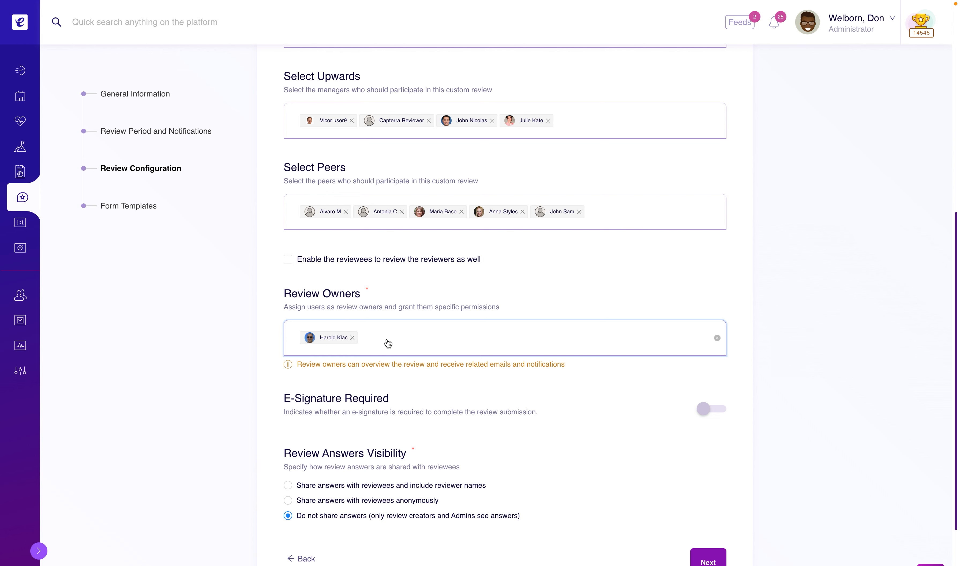
Require an e-signature for the review submission and proceed to the form templates stage
scroll(425, 388, "down", 3)
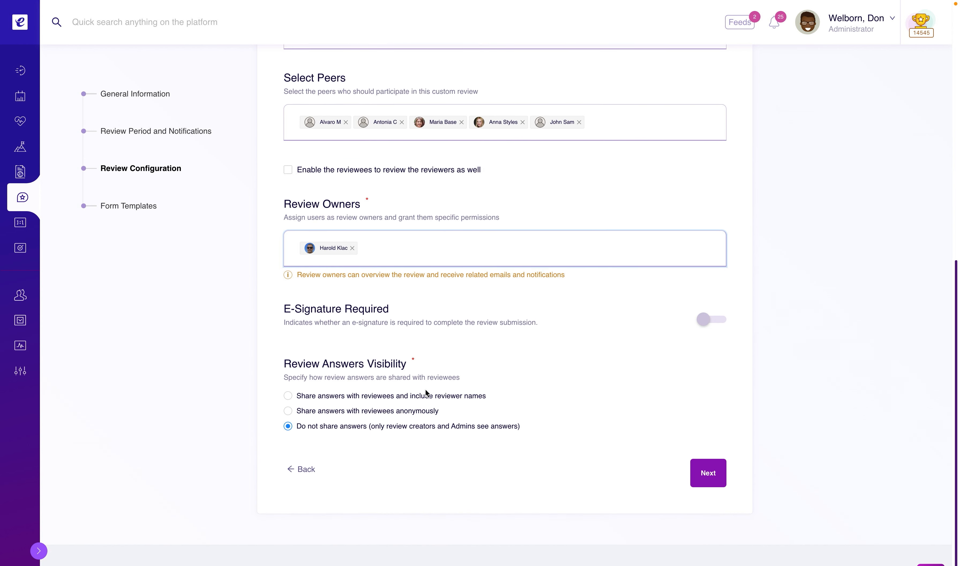
triple_click(312, 309)
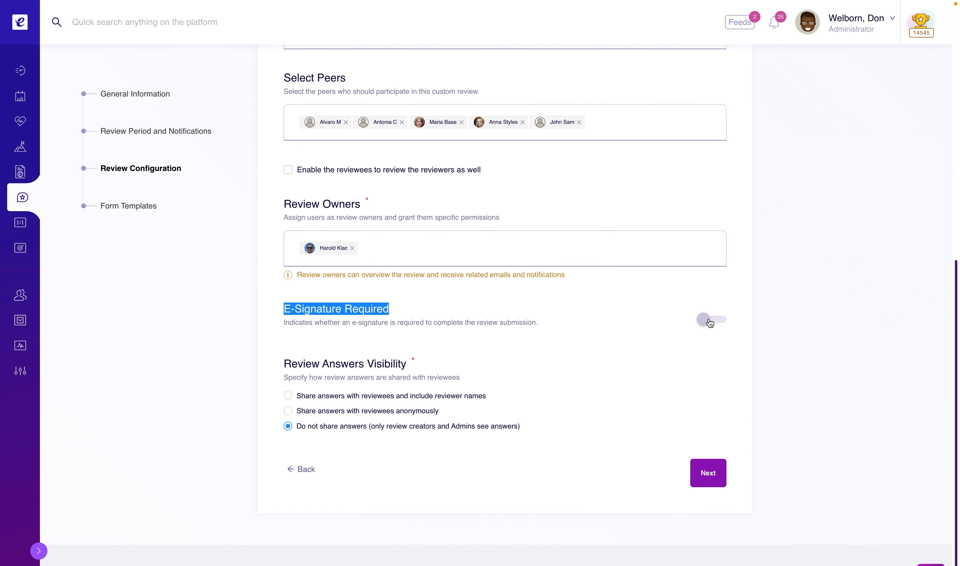
left_click(710, 322)
left_click(507, 316)
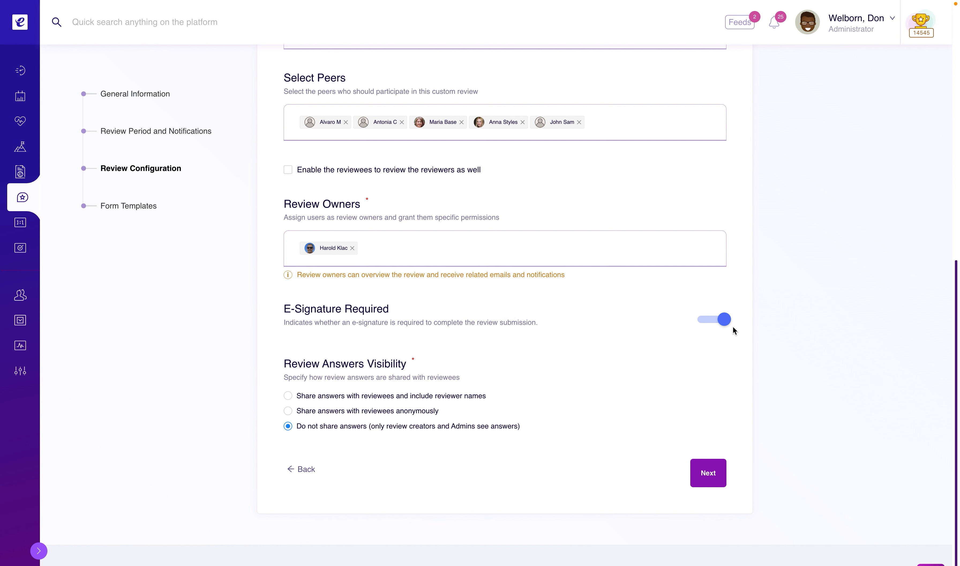
left_click(714, 475)
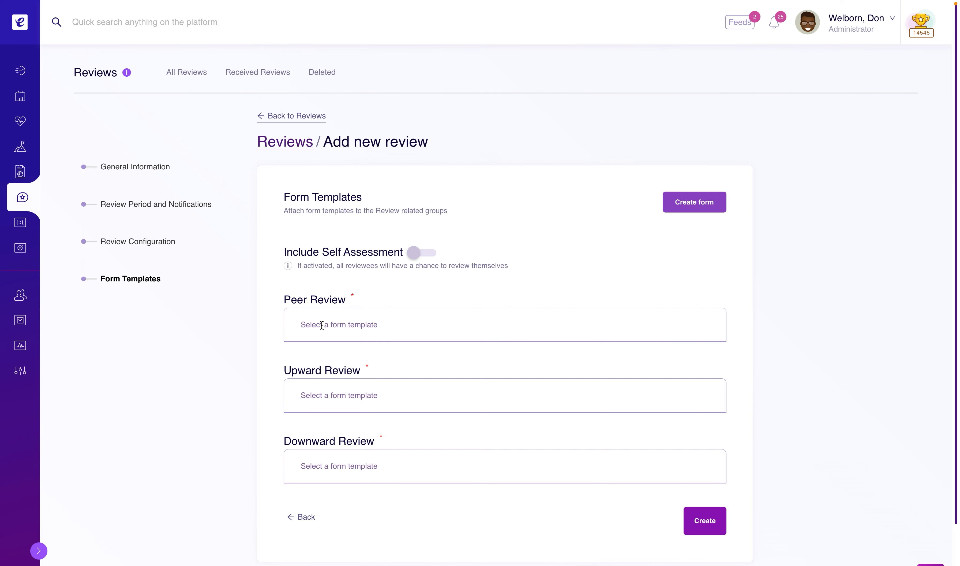
Return to the review configuration, remove all selected subordinates, and go back to the form templates
left_click(138, 241)
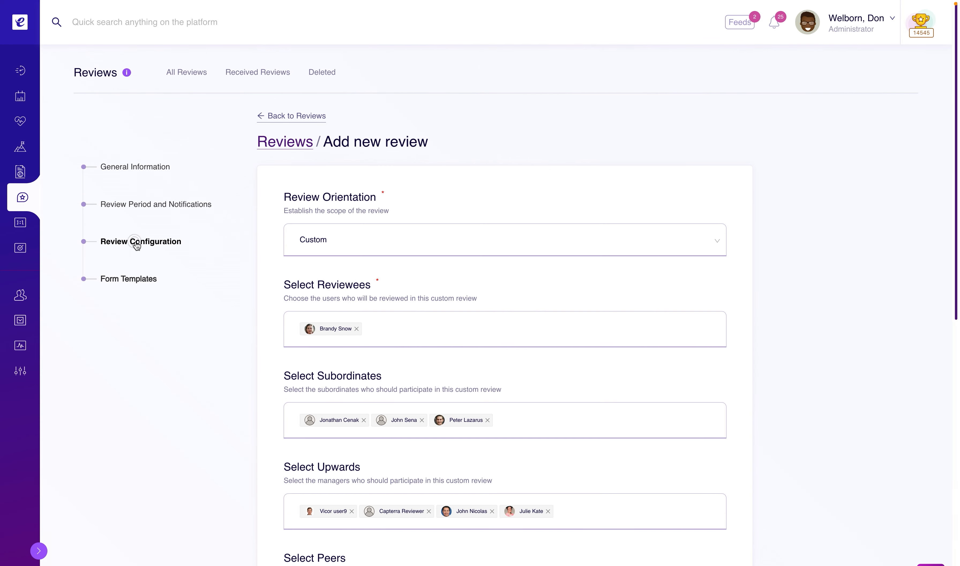
scroll(274, 412, "down", 3)
scroll(275, 412, "down", 1)
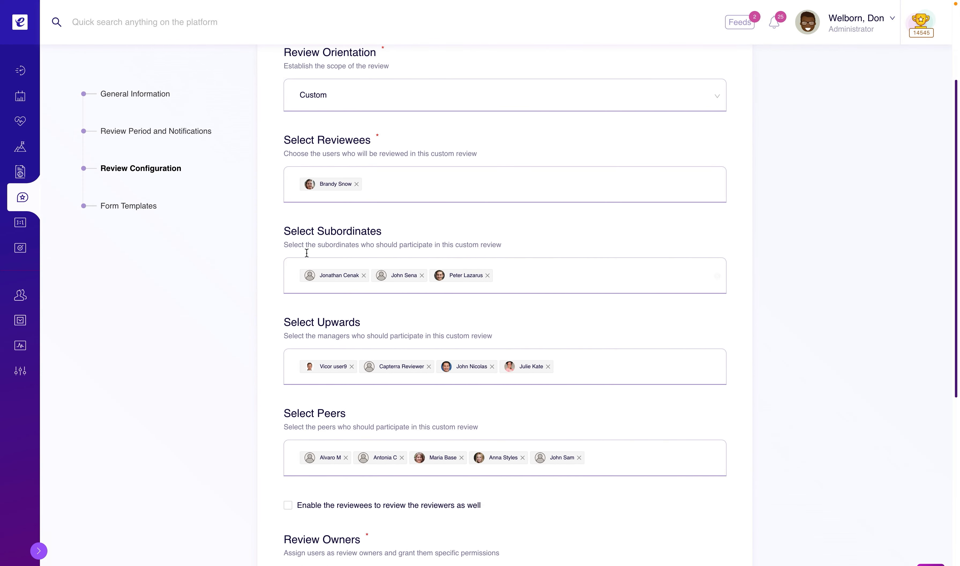
left_click(487, 275)
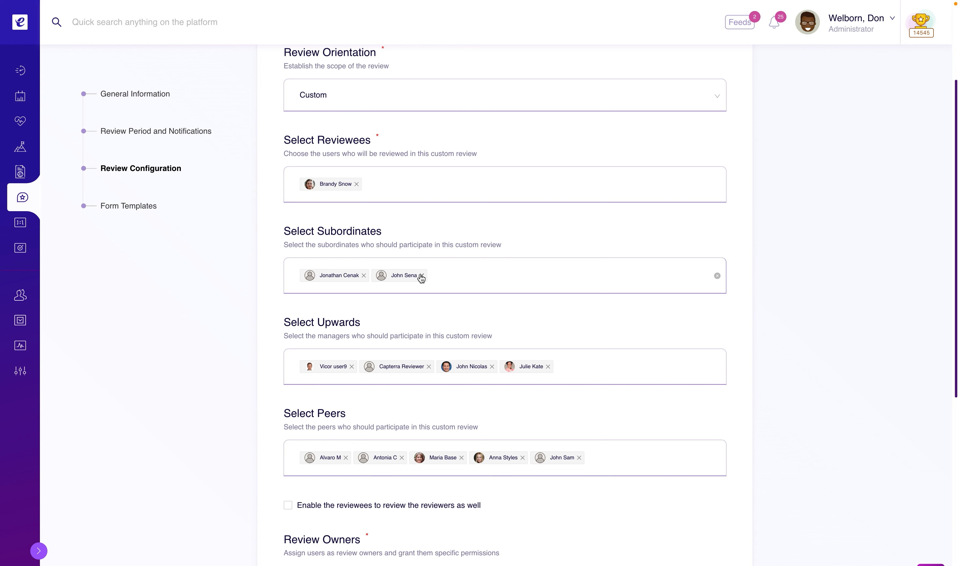
left_click(421, 275)
left_click(717, 276)
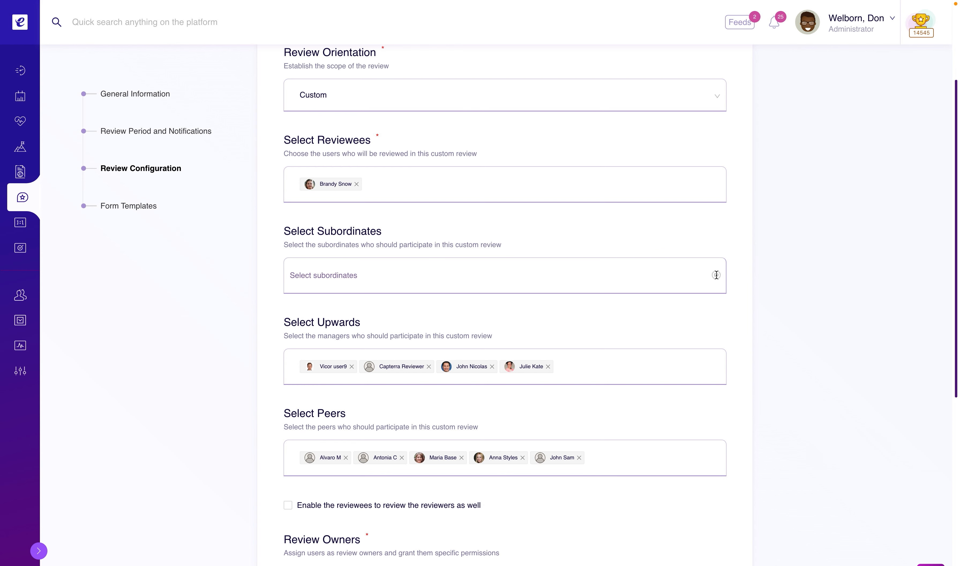
left_click(139, 206)
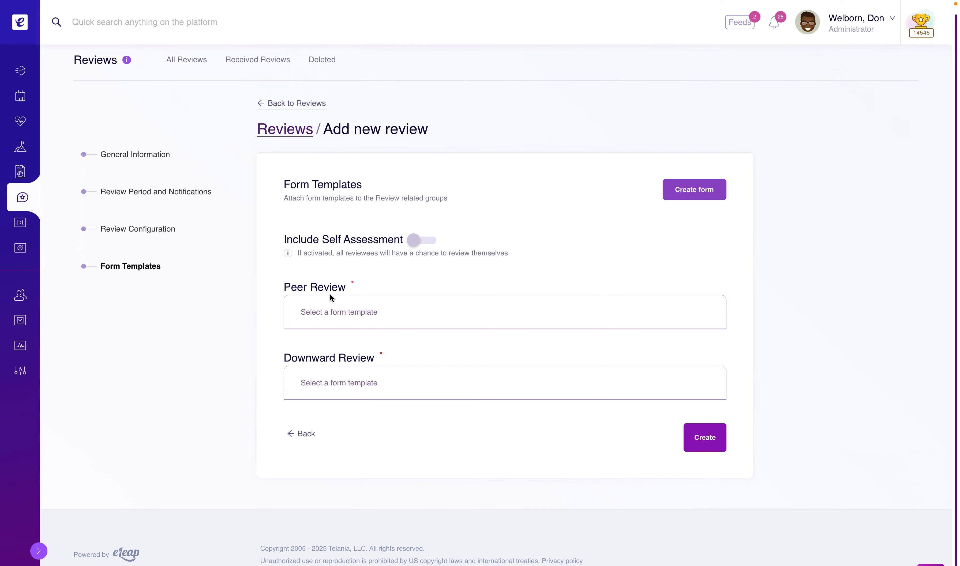
Attach the Peer Review Onboarding Review form template to the peer review
left_click(333, 309)
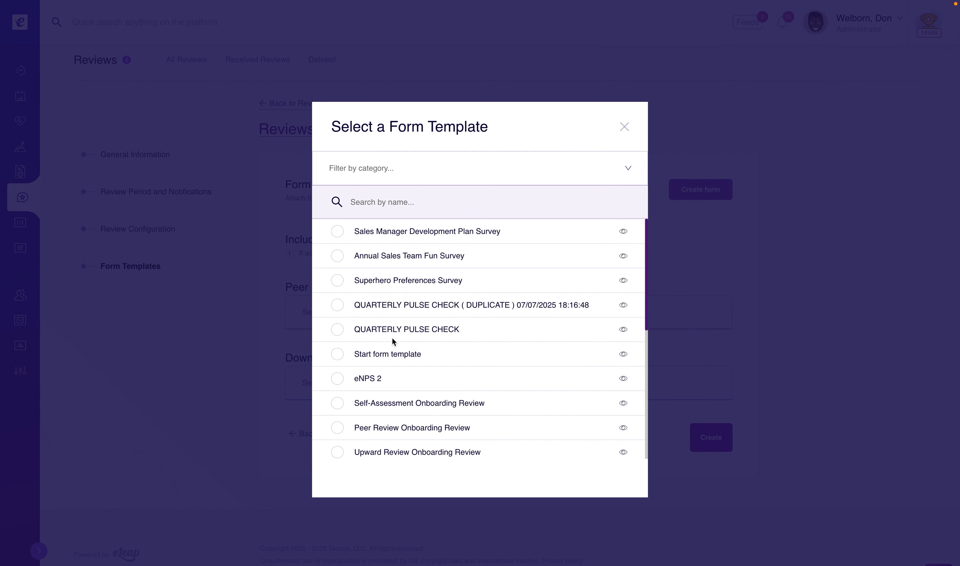
left_click(337, 402)
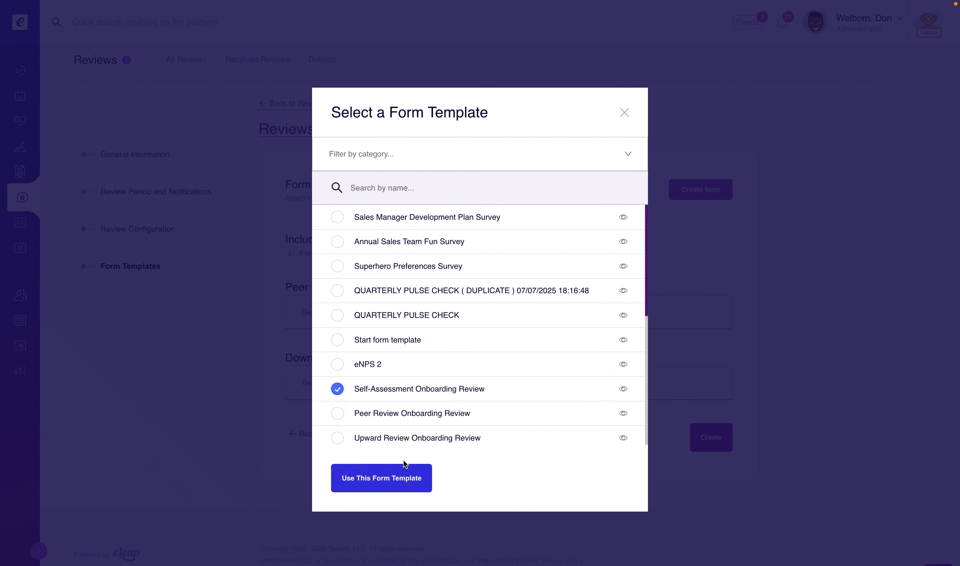
left_click(337, 413)
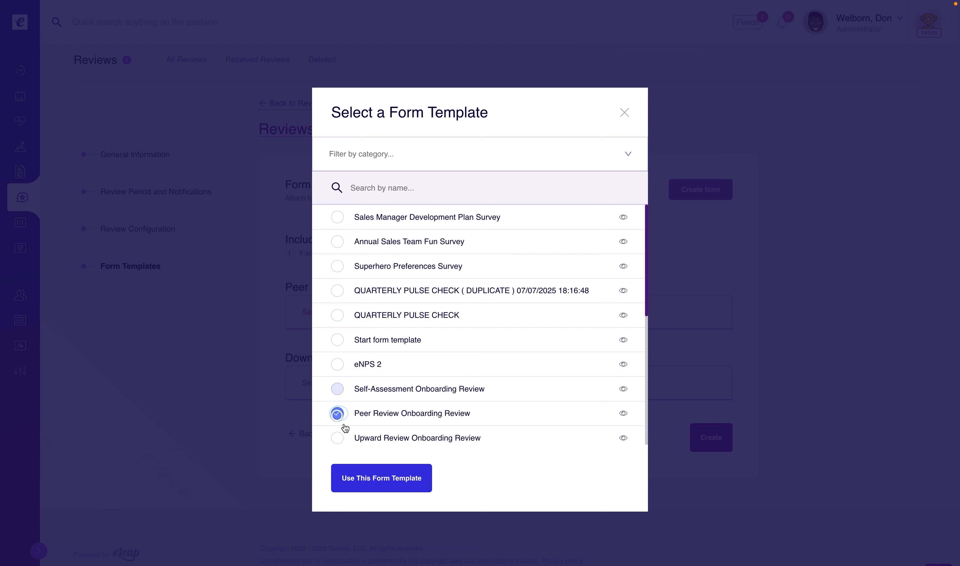
left_click(376, 475)
Search the form templates for "down" and attach Downward Review Template (For Direct Reports) w/Metrics to the downward review
left_click(354, 378)
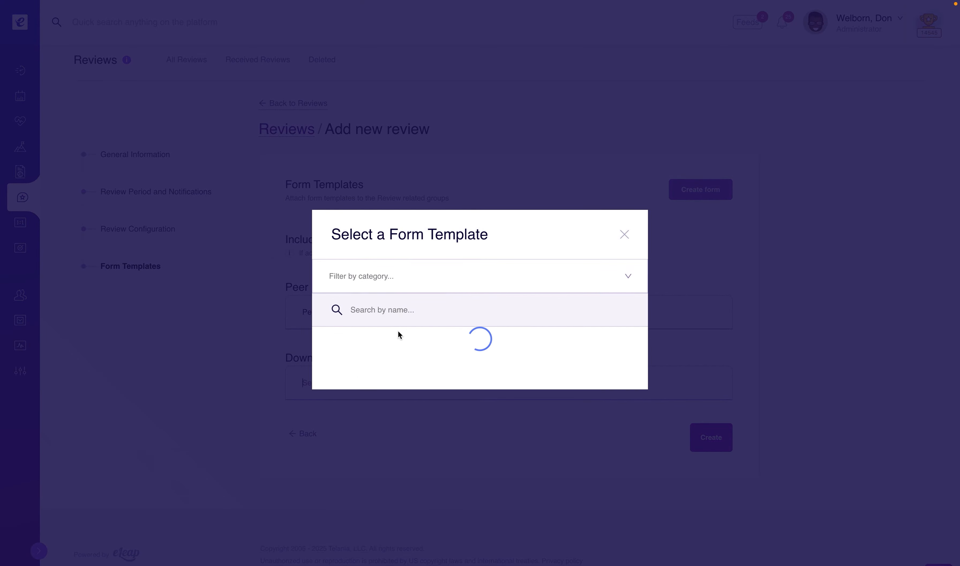
scroll(417, 360, "down", 3)
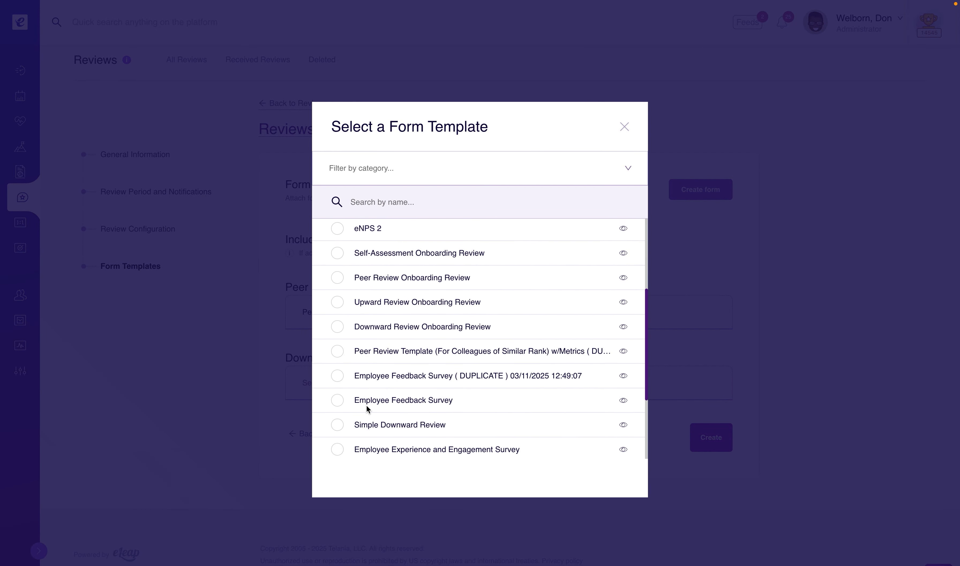
scroll(368, 409, "down", 4)
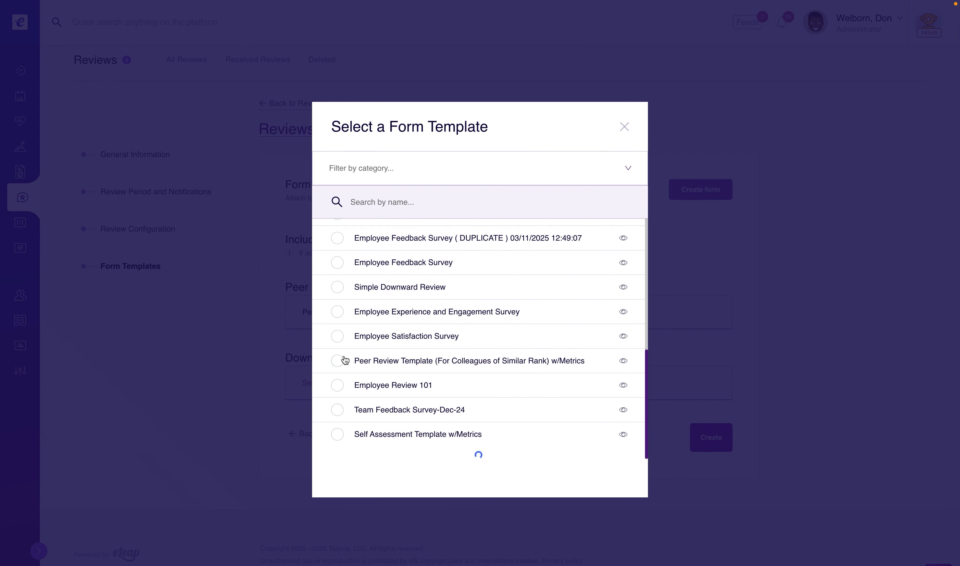
left_click(380, 207)
type("down")
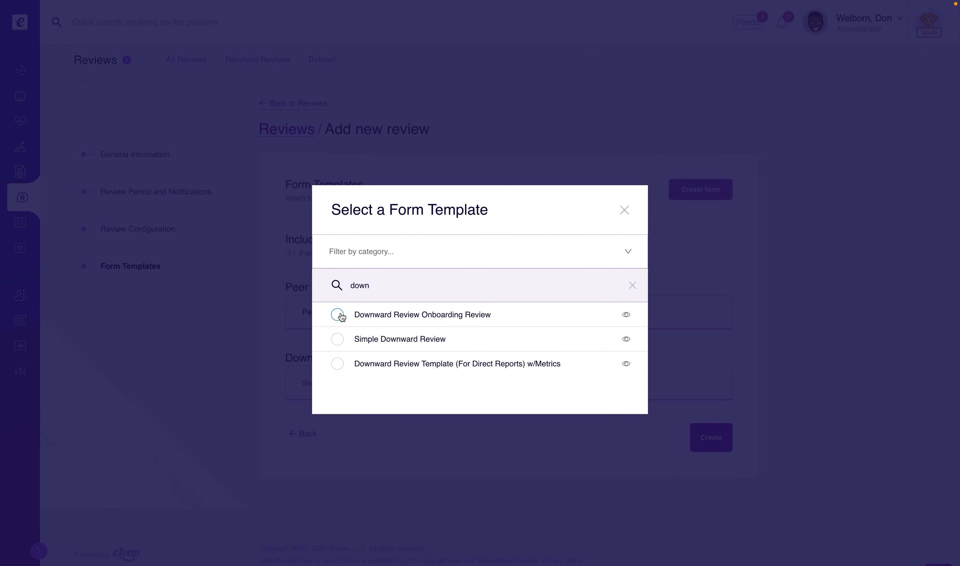
left_click(337, 363)
left_click(373, 393)
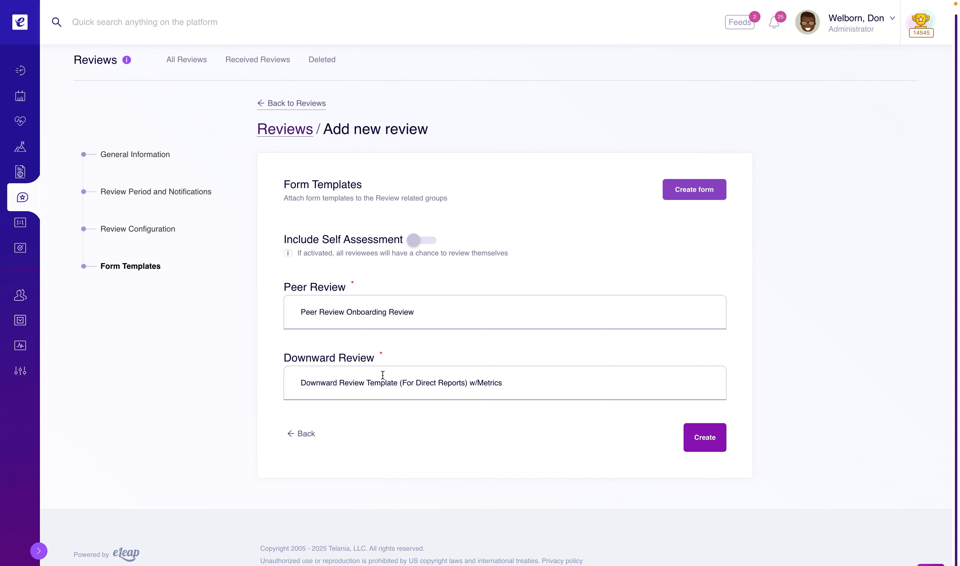
Include a self assessment using the Self-Assessment Onboarding Review form template, and create the review
left_click(401, 239)
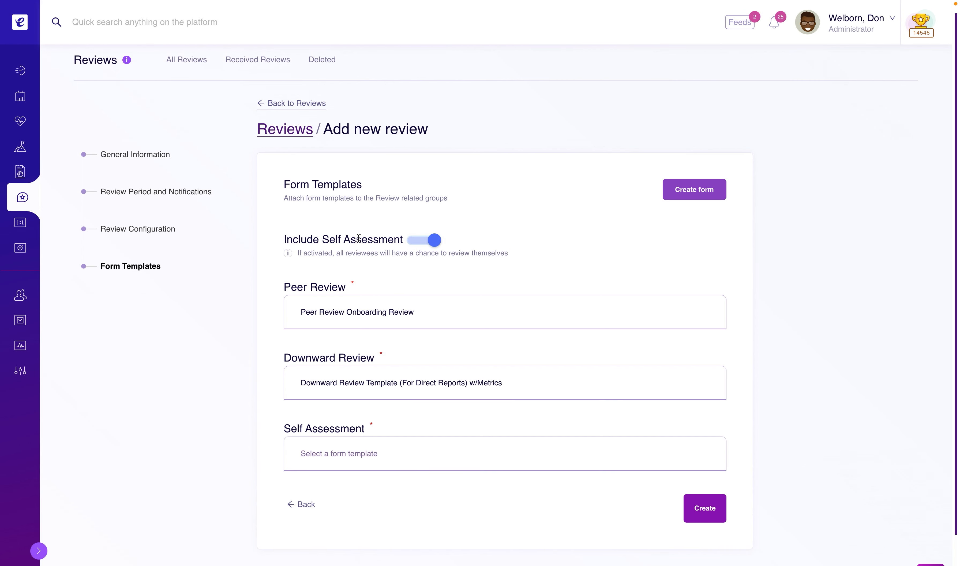
left_click(421, 244)
left_click(421, 245)
left_click(357, 448)
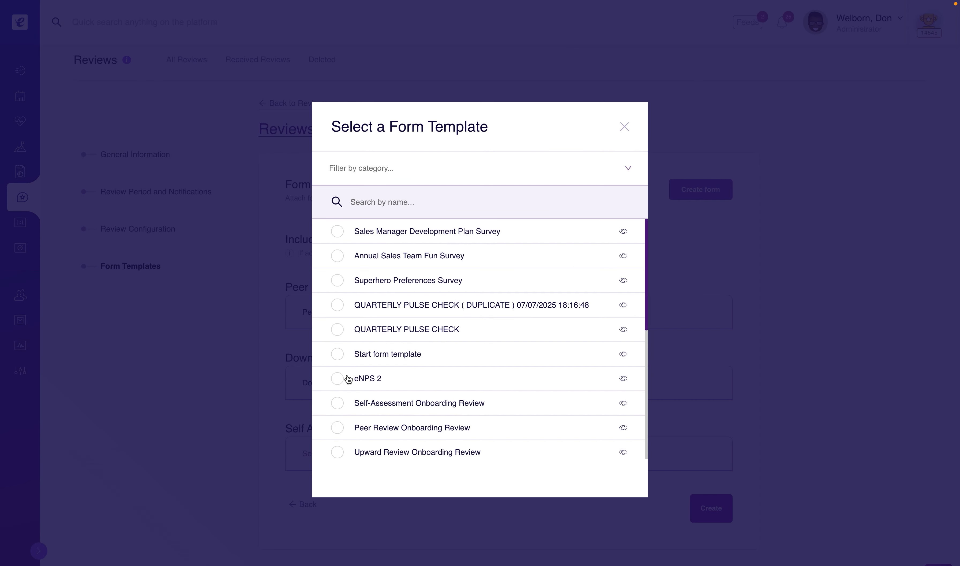
left_click(338, 405)
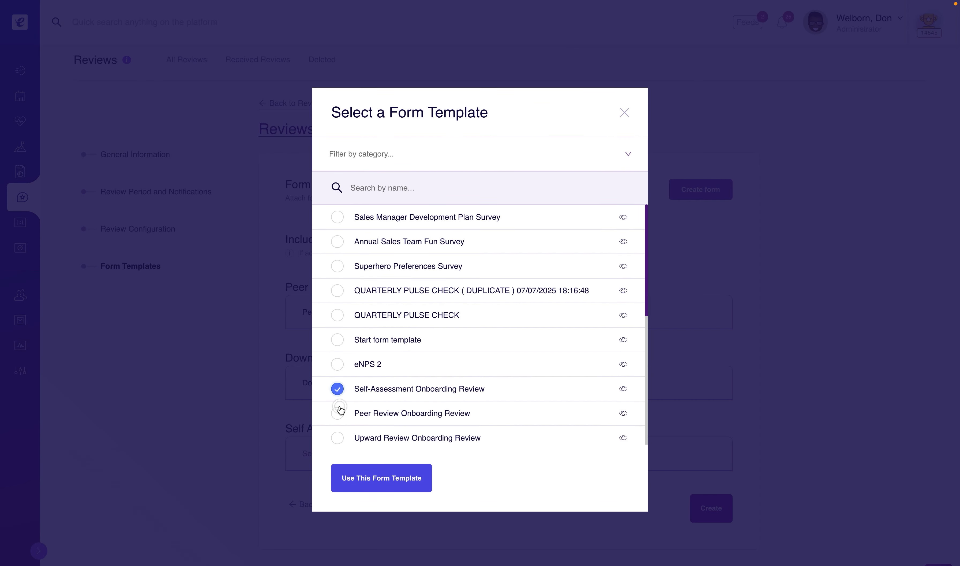
left_click(414, 482)
scroll(487, 480, "down", 1)
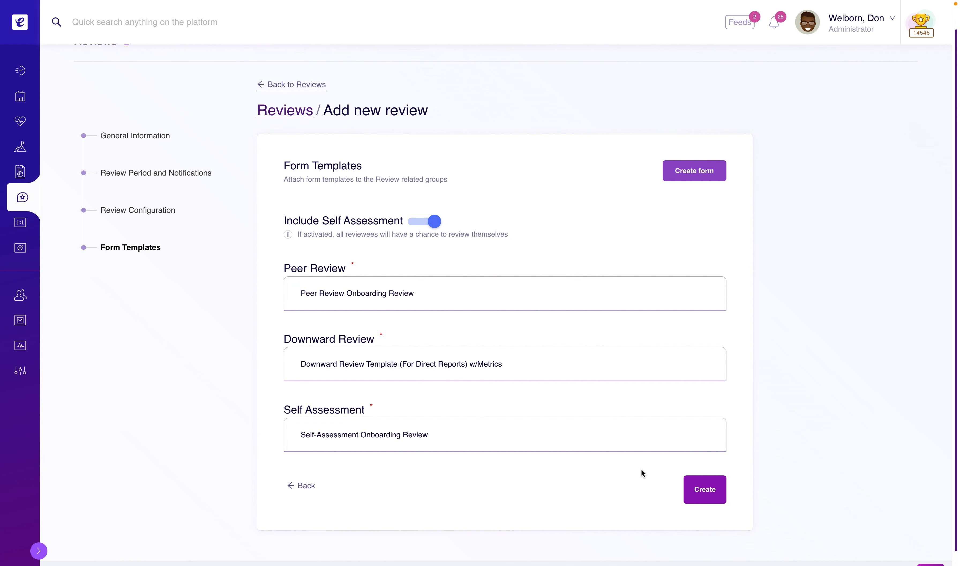
left_click(705, 489)
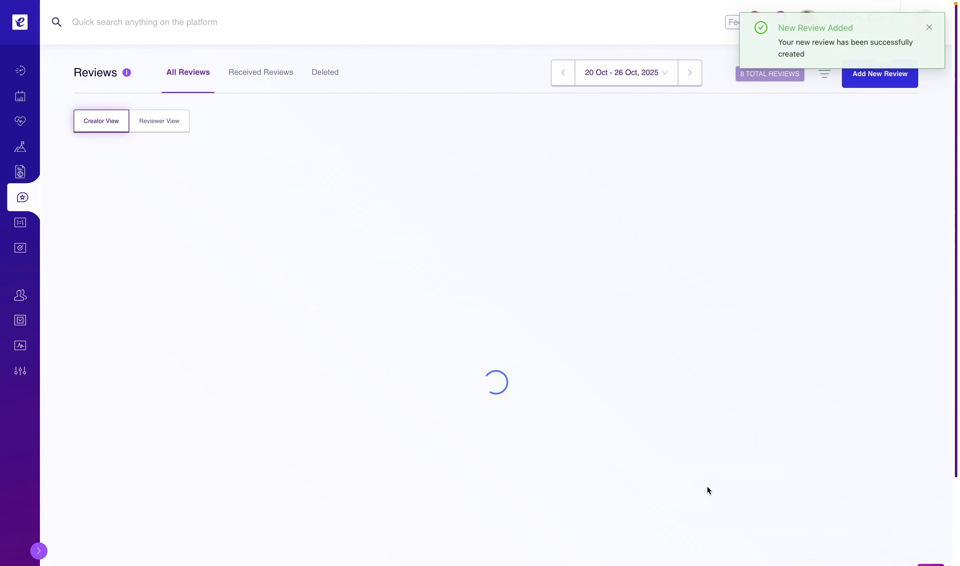